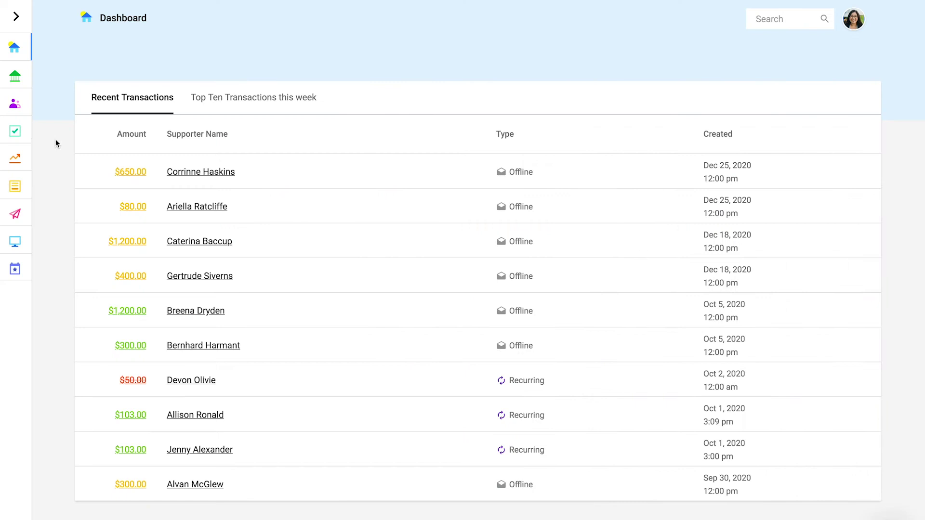
- Open Tasks, expand the Thank Donations Over $125 group, and group tasks by date
left_click(15, 131)
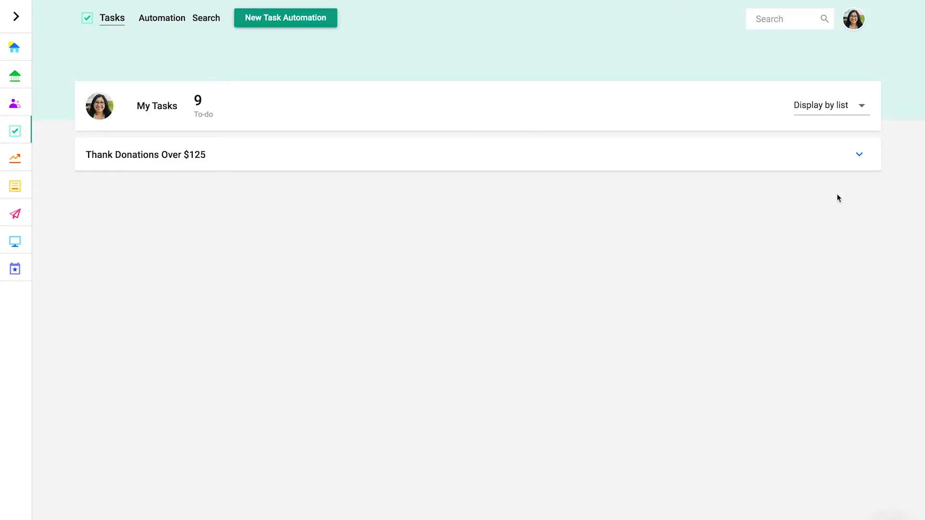
left_click(859, 155)
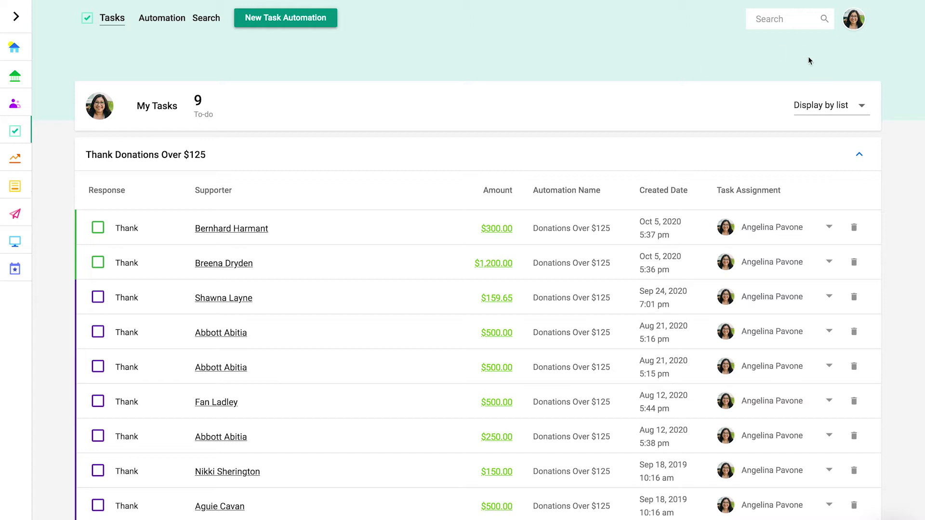
left_click(818, 105)
left_click(817, 137)
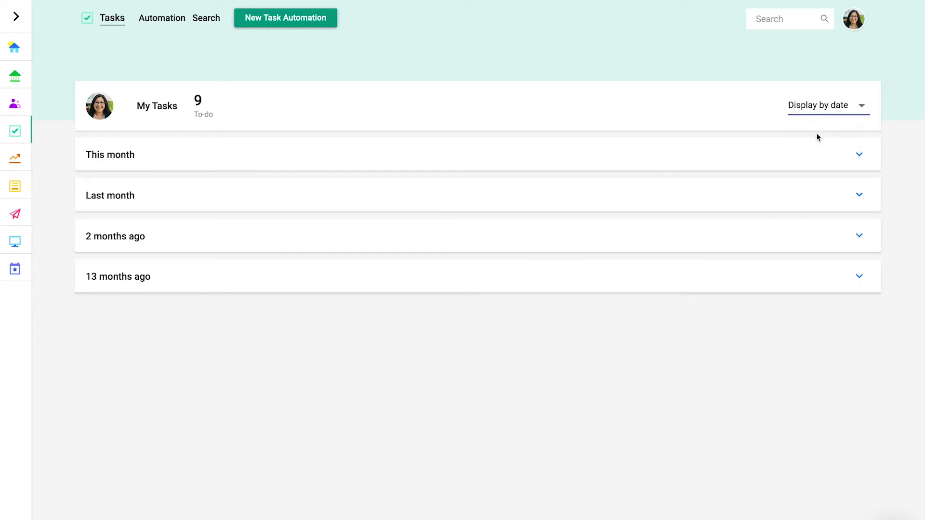
- Expand This month, mark the $300.00 thank-you task done, and open the $1,200.00 task's supporter
left_click(860, 155)
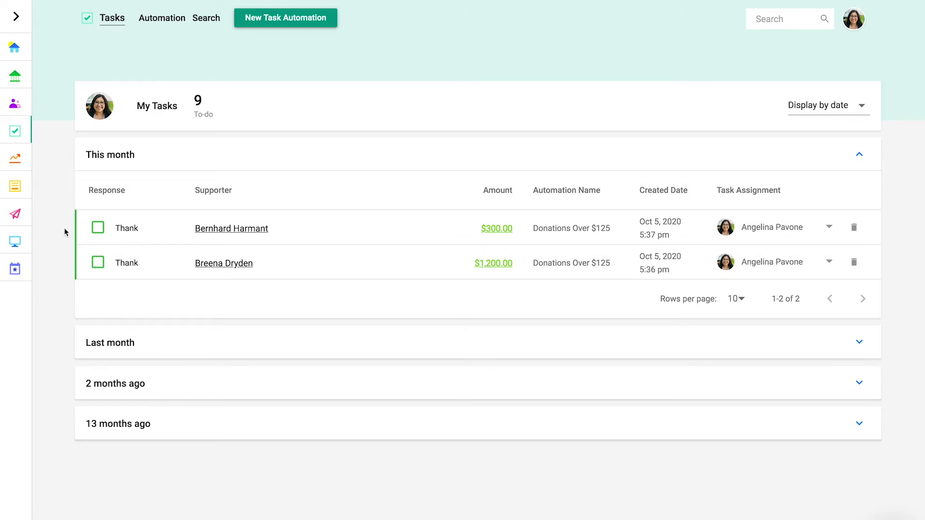
left_click(98, 227)
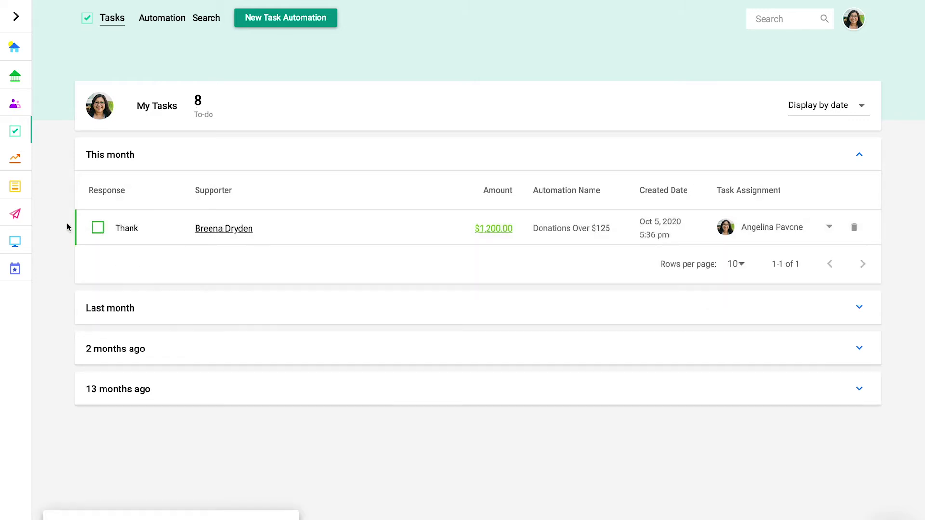
left_click(217, 229)
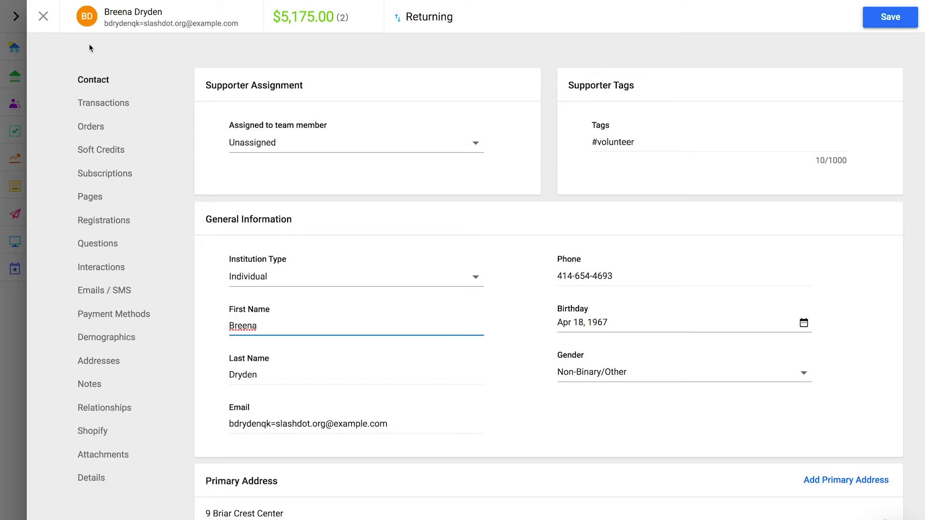
- Close the supporter record, then dismiss the Task Assignment list leaving the assignee unchanged
left_click(43, 17)
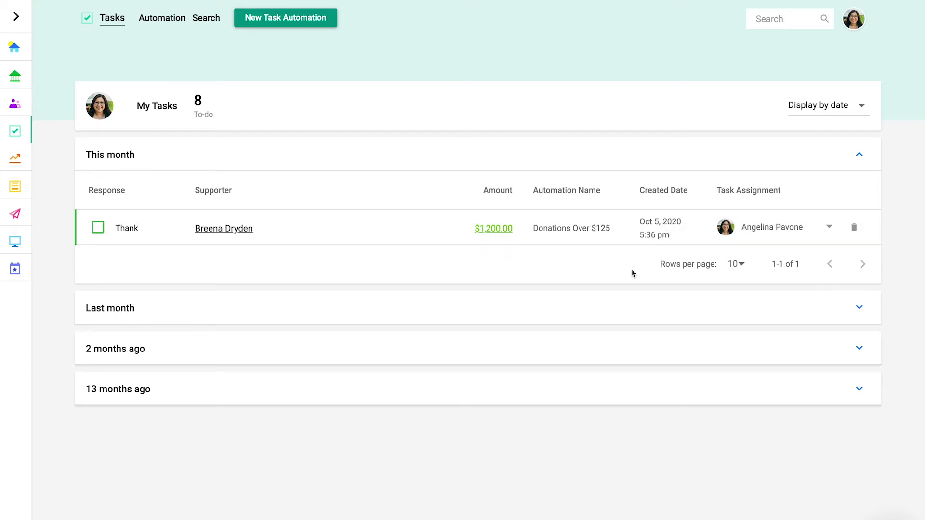
left_click(768, 228)
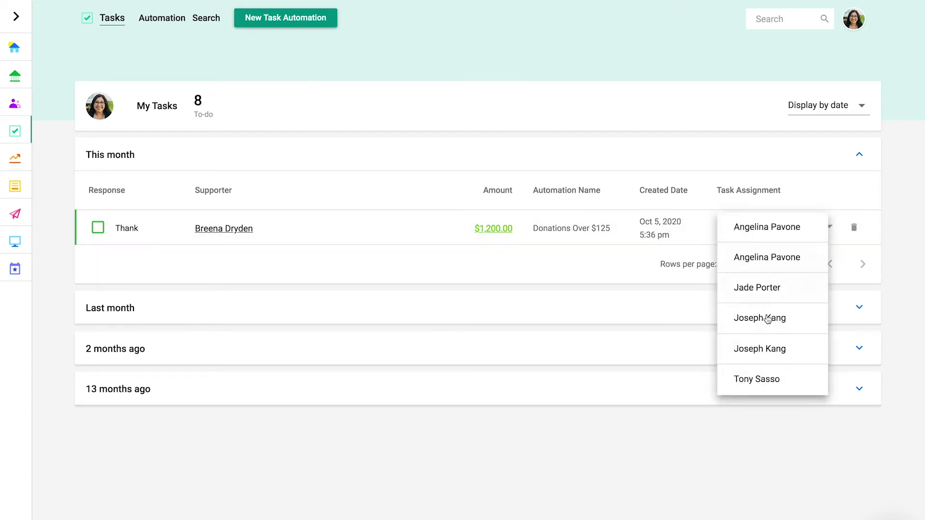
left_click(625, 263)
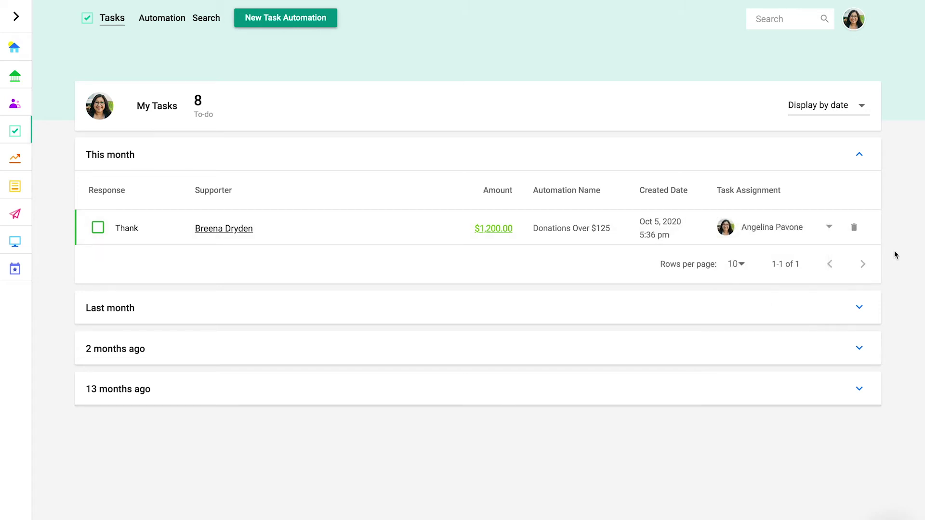
- Show the Automation list and dismiss the Donations Over $125 actions menu without choosing anything
left_click(175, 19)
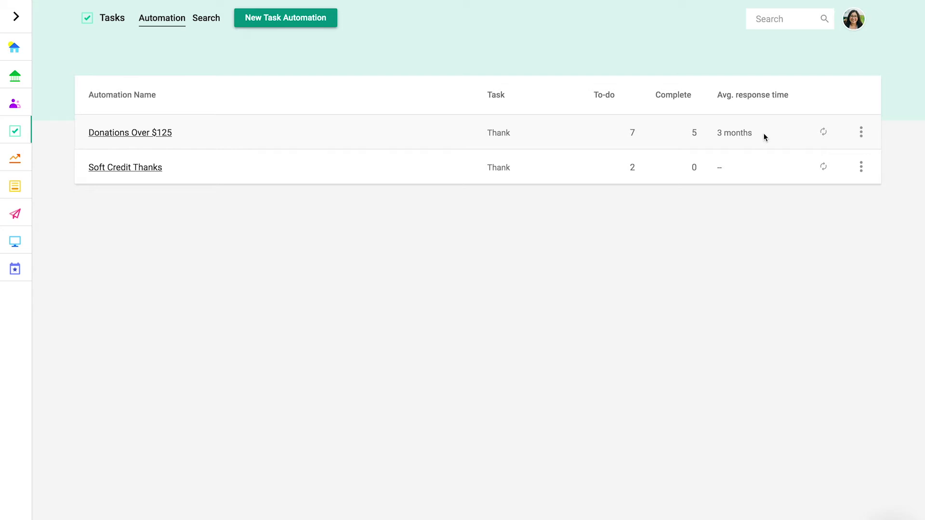
left_click(861, 135)
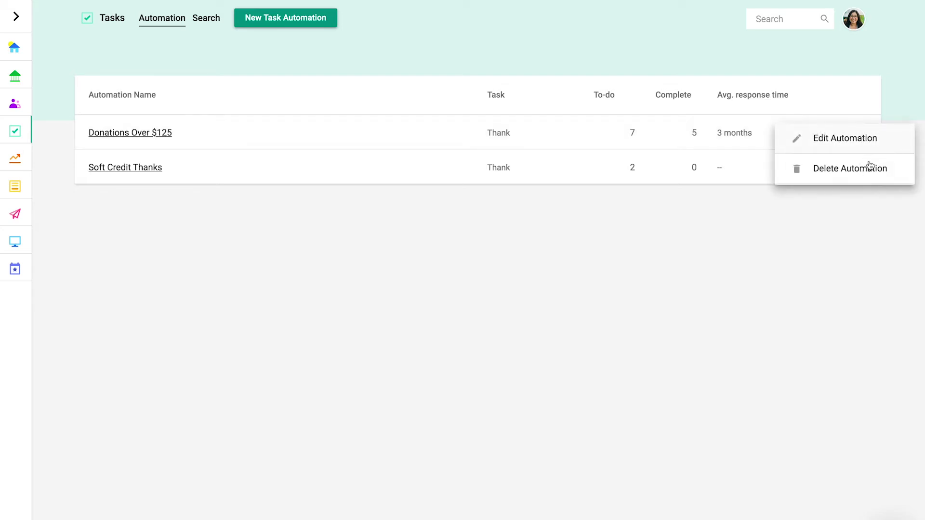
left_click(851, 222)
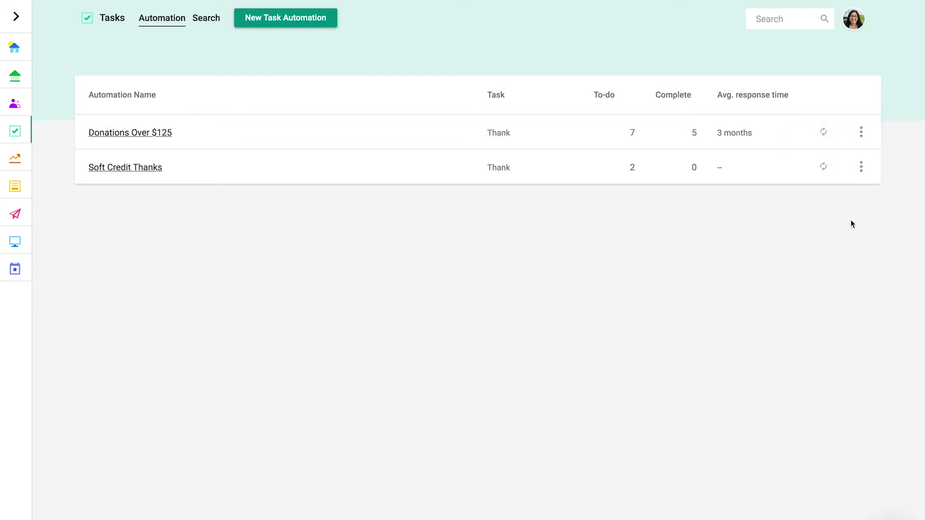
- On the Search tab, add an Assigned To filter for one team member
left_click(202, 18)
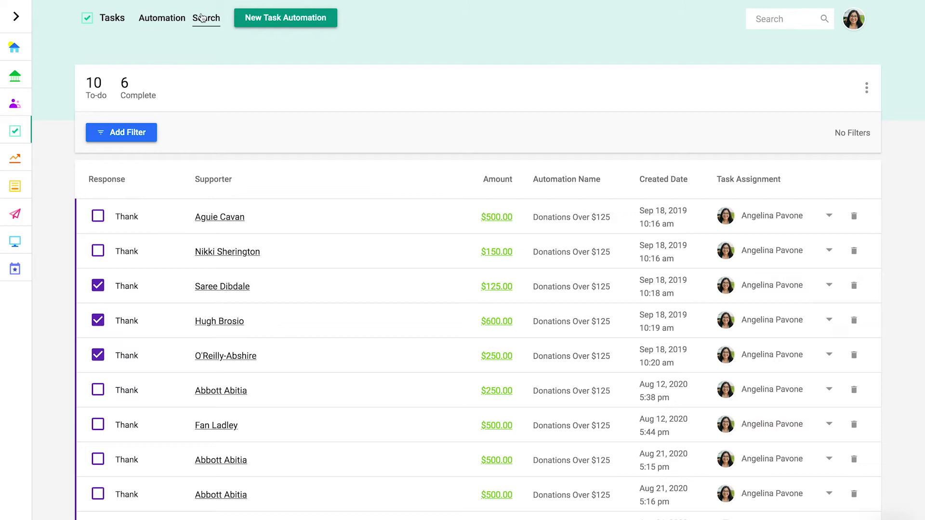
left_click(134, 132)
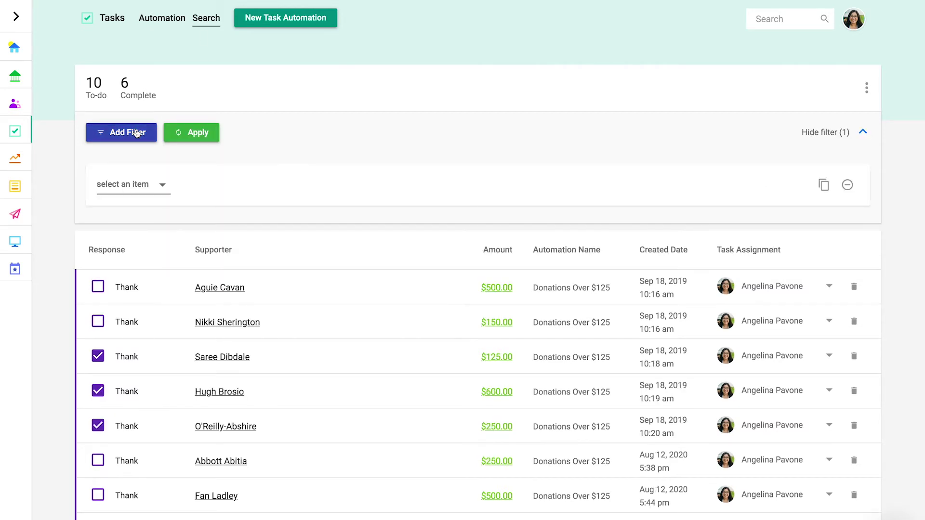
left_click(144, 183)
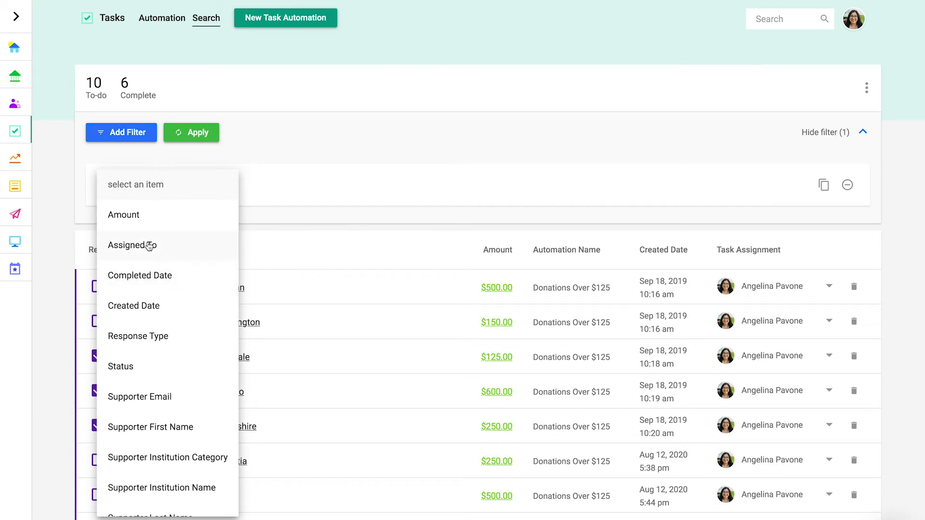
left_click(149, 246)
left_click(282, 187)
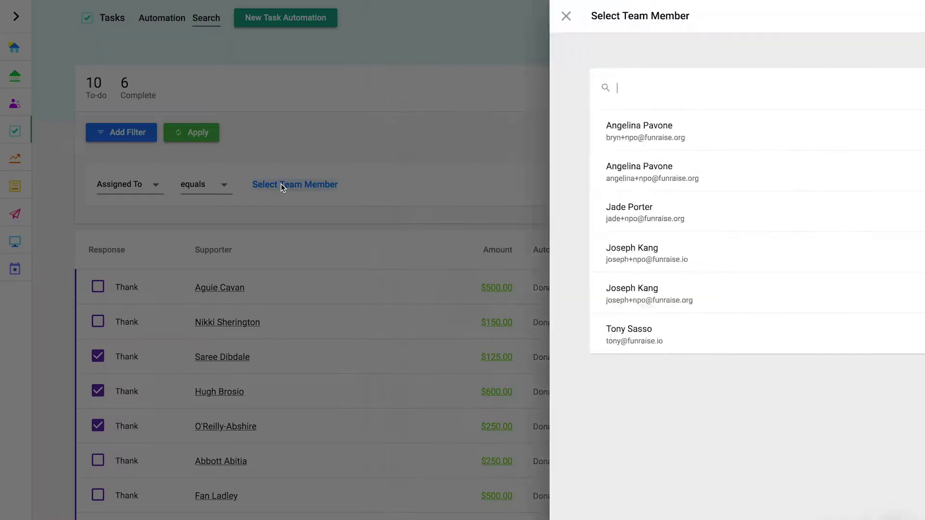
left_click(492, 337)
- Add a Status equals Pending filter and apply the search, leaving two to-do tasks
left_click(126, 132)
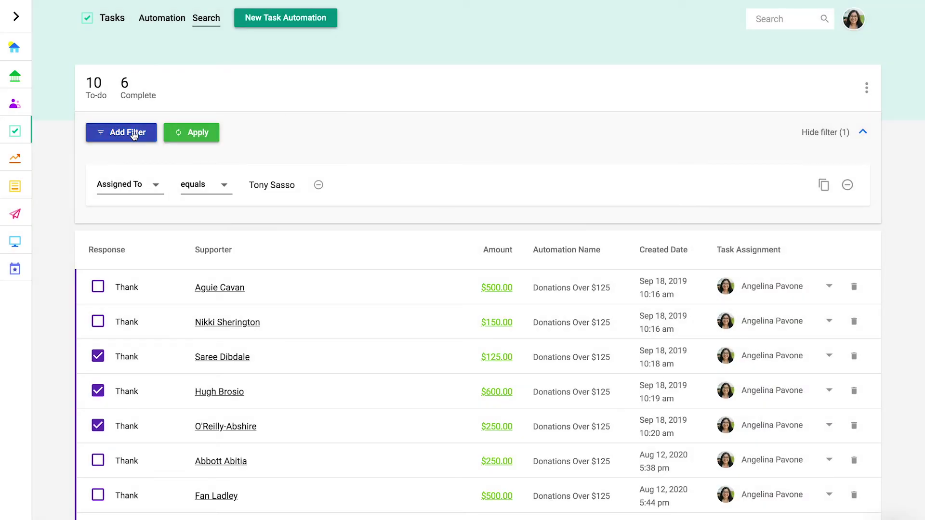
left_click(147, 234)
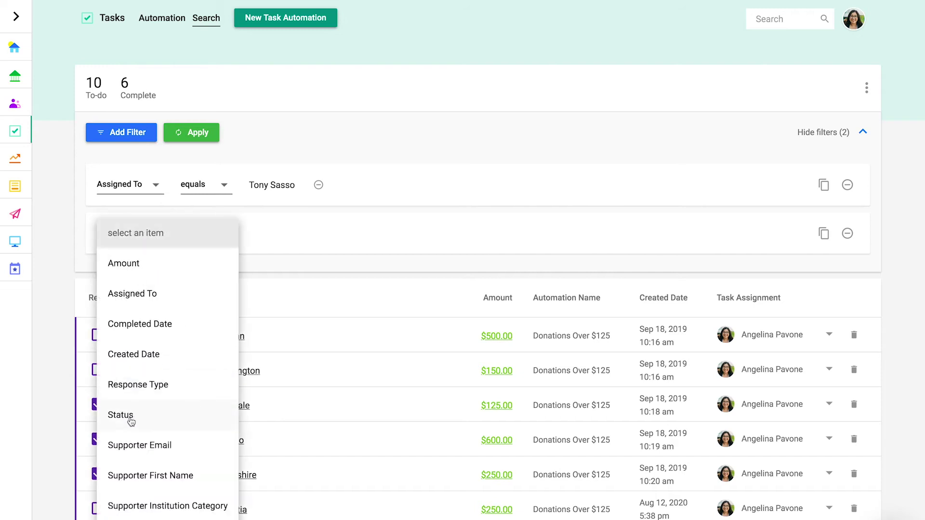
left_click(129, 417)
left_click(195, 135)
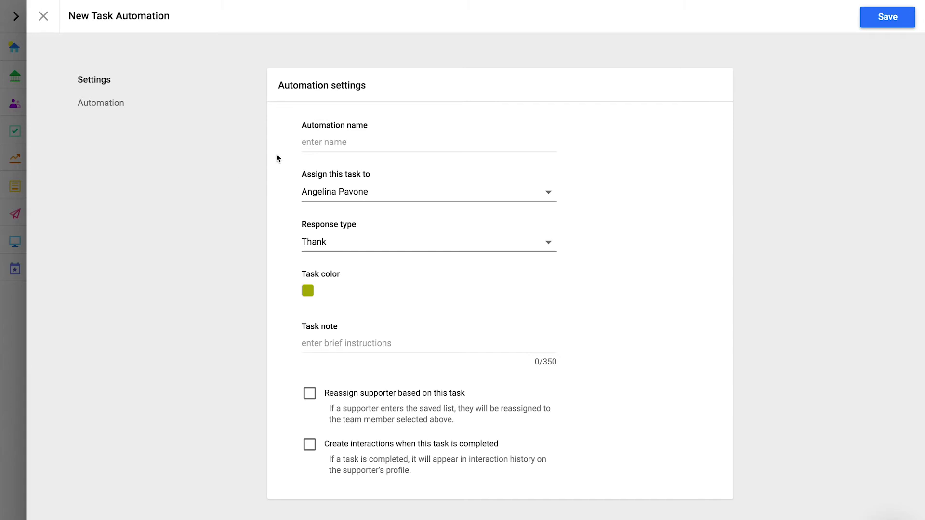
- Name the automation 'Donations Over $500', keeping the current assignee and Thank response type
left_click(308, 142)
type("Donation")
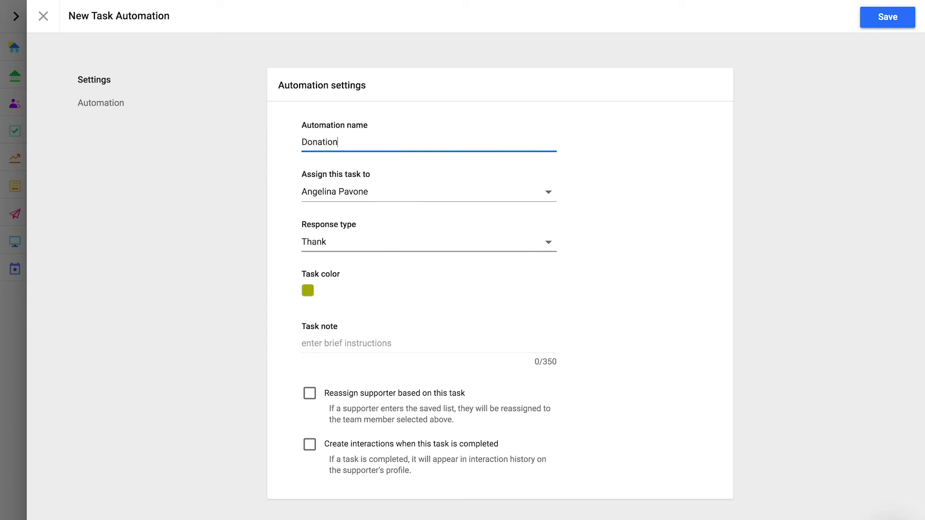
type("s Over $500")
left_click(322, 195)
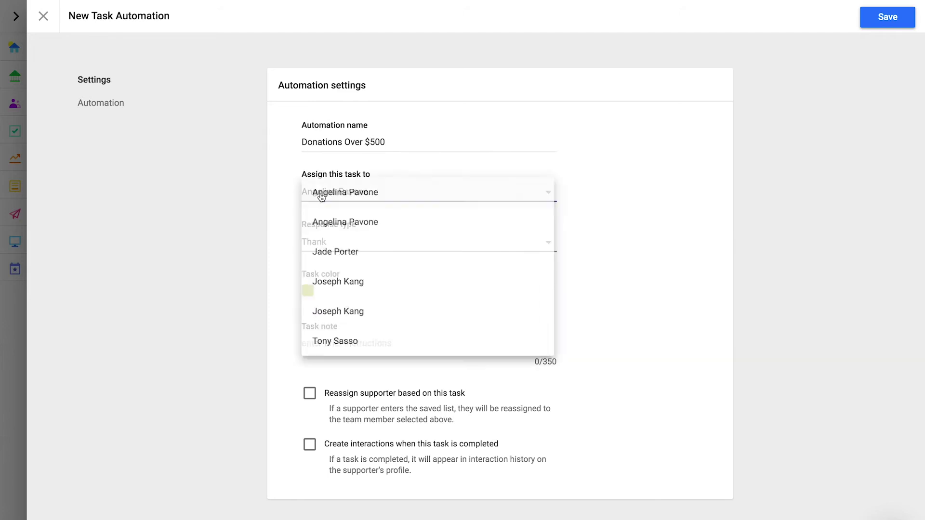
left_click(356, 195)
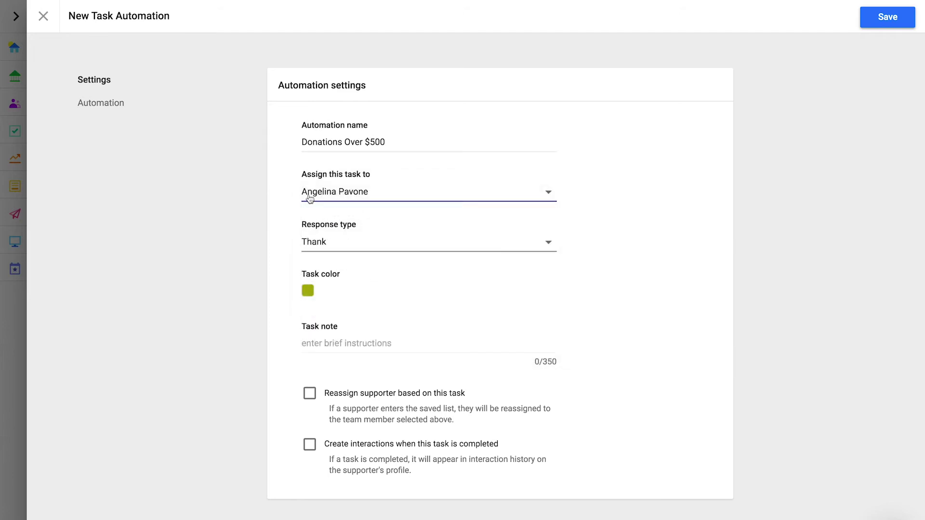
left_click(311, 245)
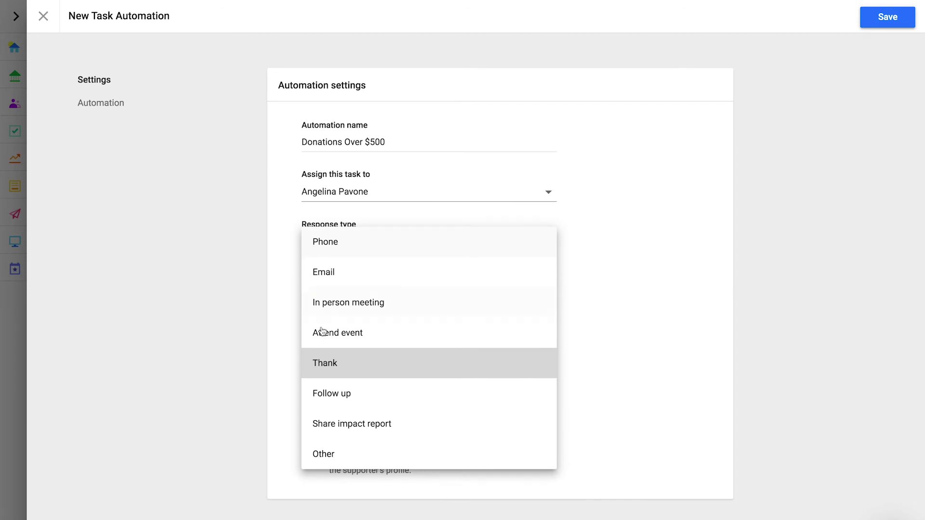
left_click(318, 366)
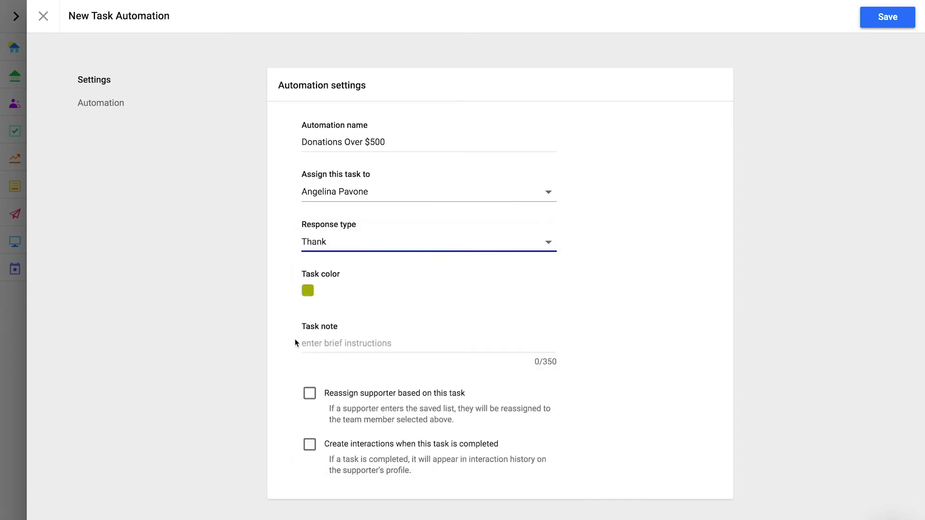
- Set the task colour to blue and the note 'Thanks donations over 500 with a call or email'
left_click(309, 292)
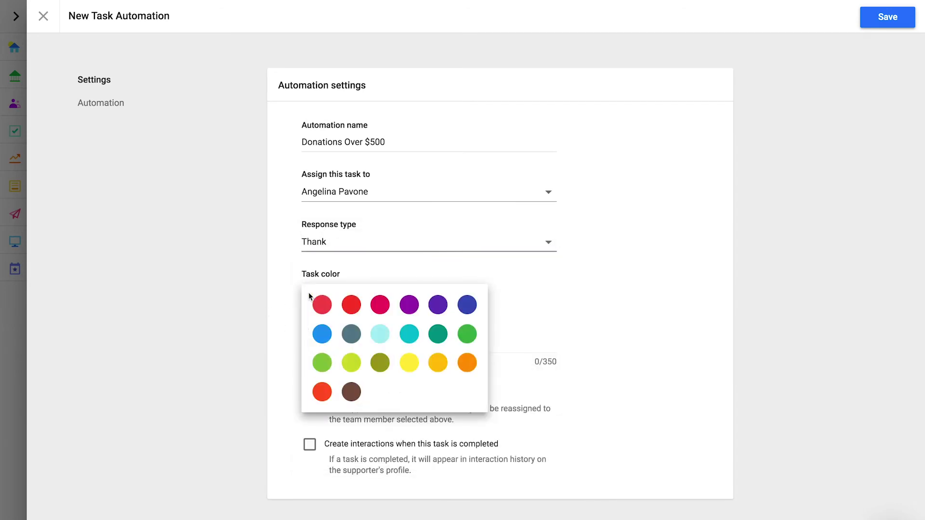
left_click(322, 333)
left_click(283, 322)
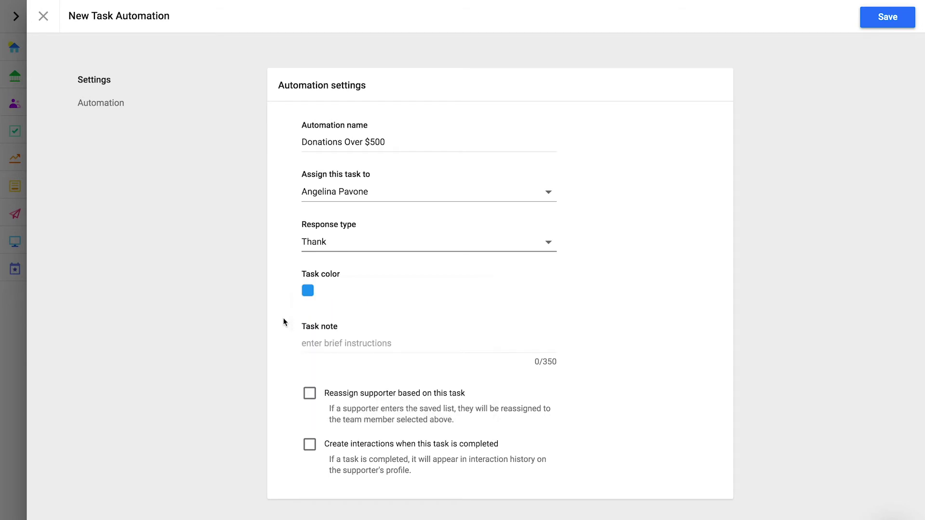
left_click(312, 347)
type("Thanks donations")
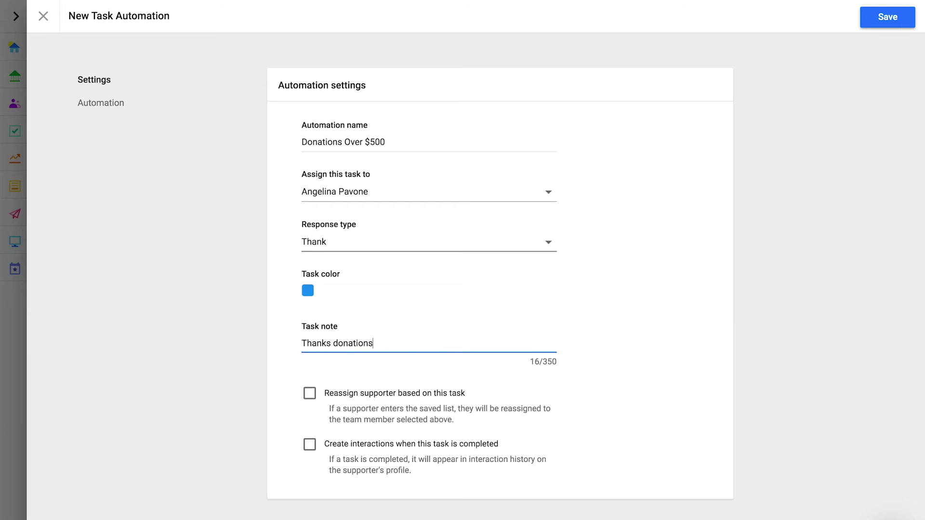
type(" over 500 with a call or email")
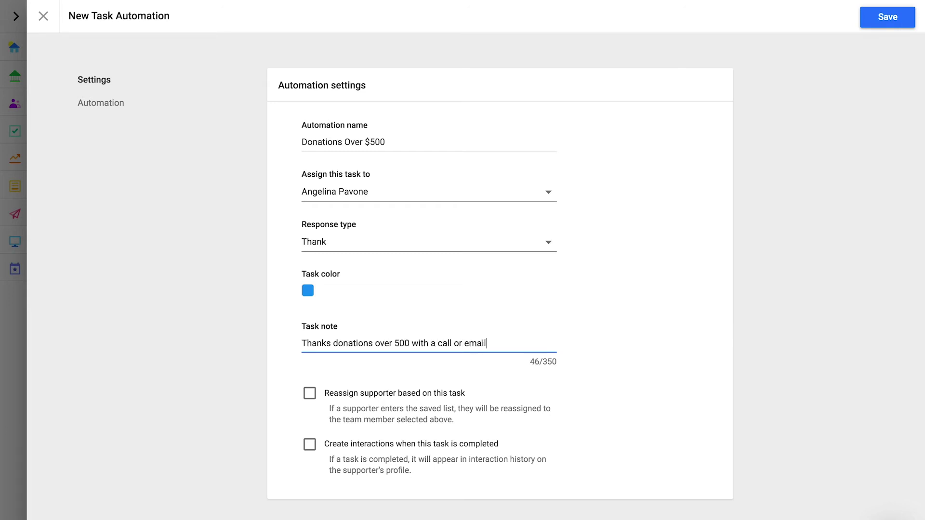
left_click(276, 387)
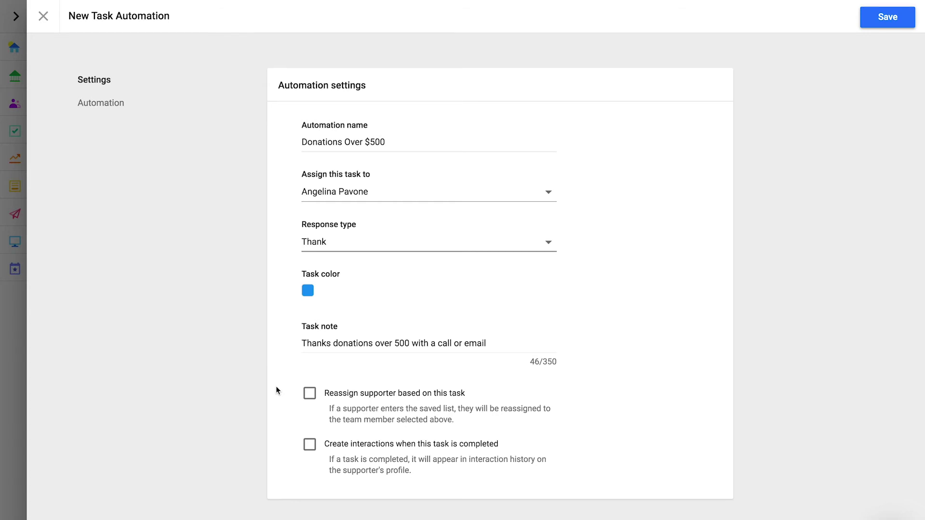
- Leave supporter reassignment off and enable creating interactions when the task is completed
left_click(308, 398)
left_click(308, 395)
left_click(308, 447)
- Add an 'Amount is above or equal to 500' transaction filter and save the automation
left_click(107, 102)
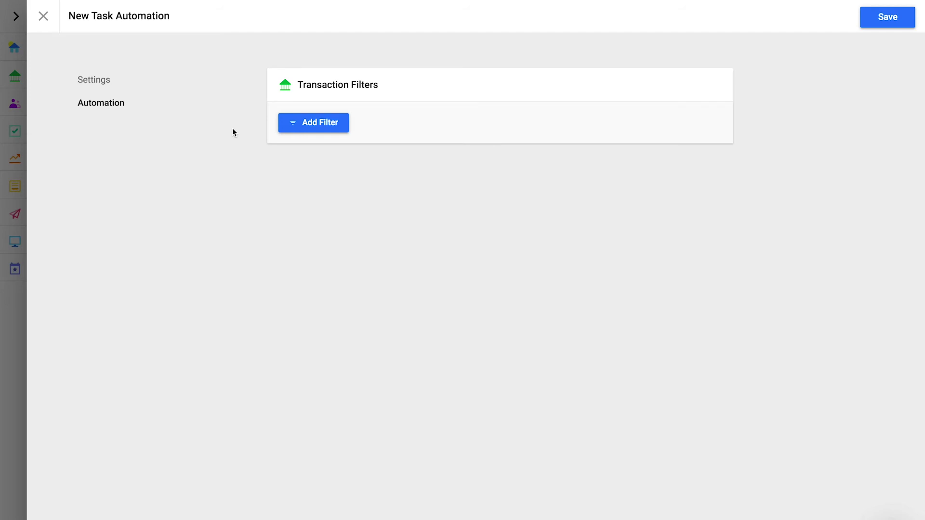
left_click(295, 129)
left_click(298, 179)
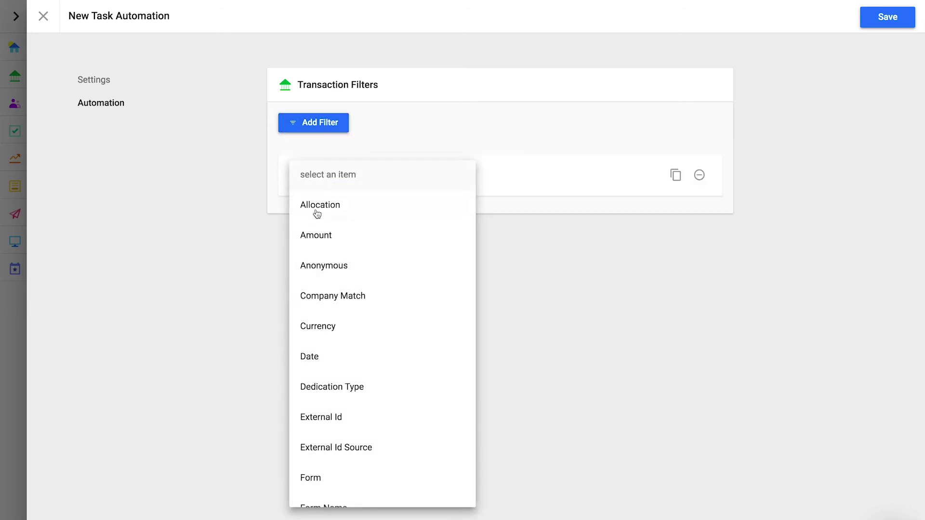
left_click(319, 238)
left_click(368, 179)
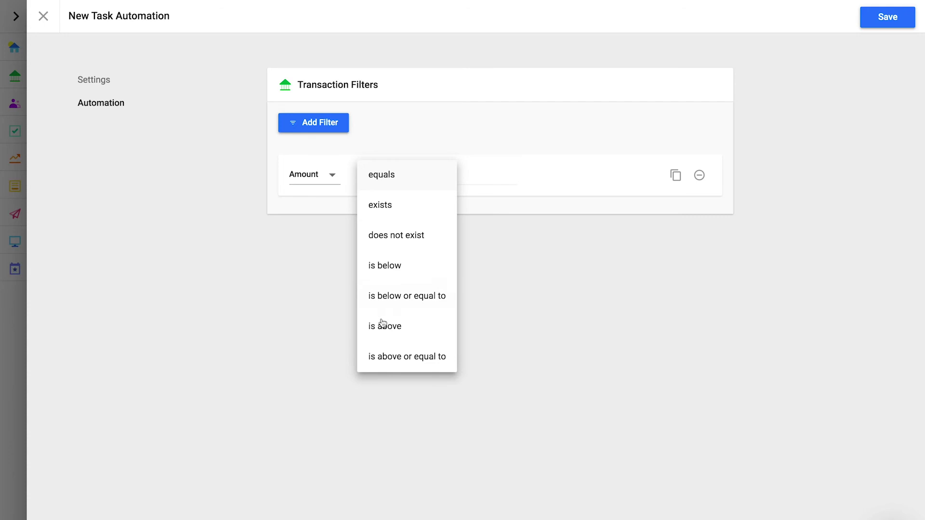
left_click(378, 356)
left_click(492, 174)
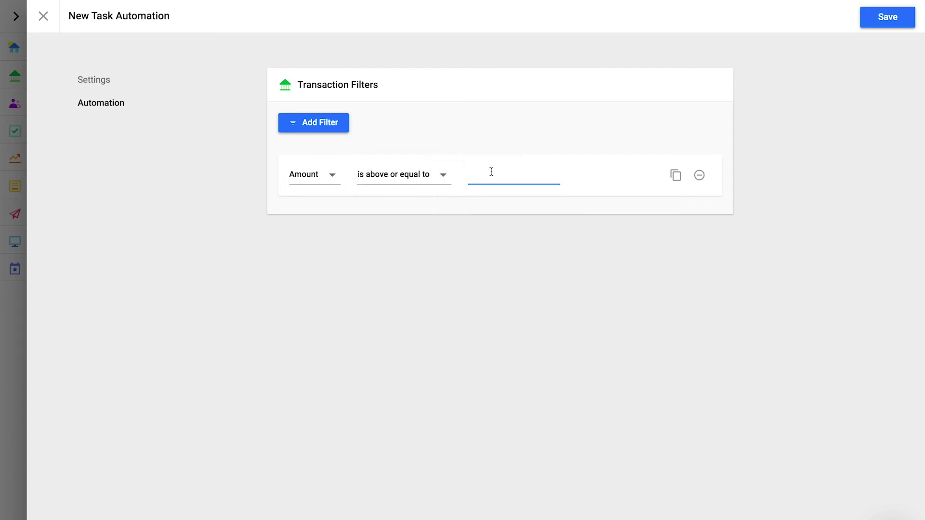
type("500")
left_click(623, 237)
left_click(889, 24)
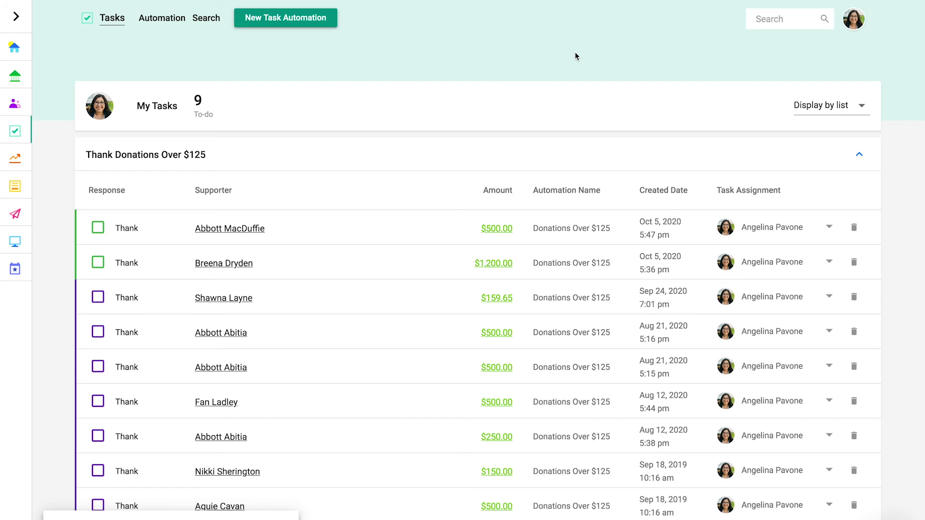
- From the Transactions list, create and save a 600 Physical Check transaction tagged #test
left_click(15, 76)
left_click(24, 103)
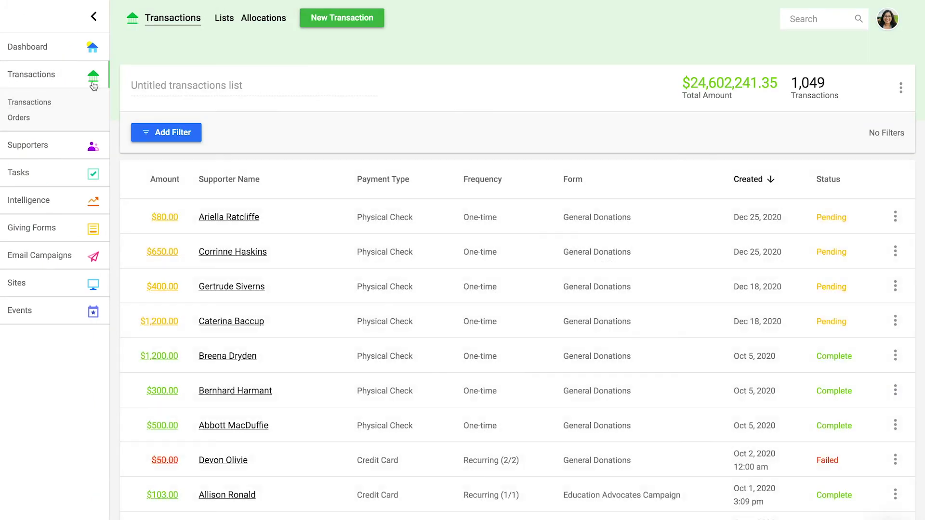
left_click(345, 17)
left_click(528, 144)
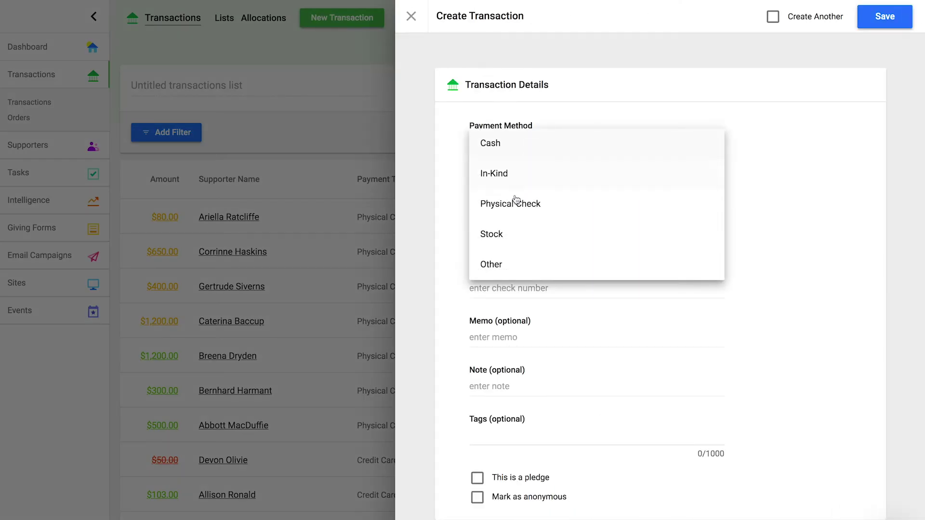
left_click(515, 202)
left_click(527, 192)
type("600")
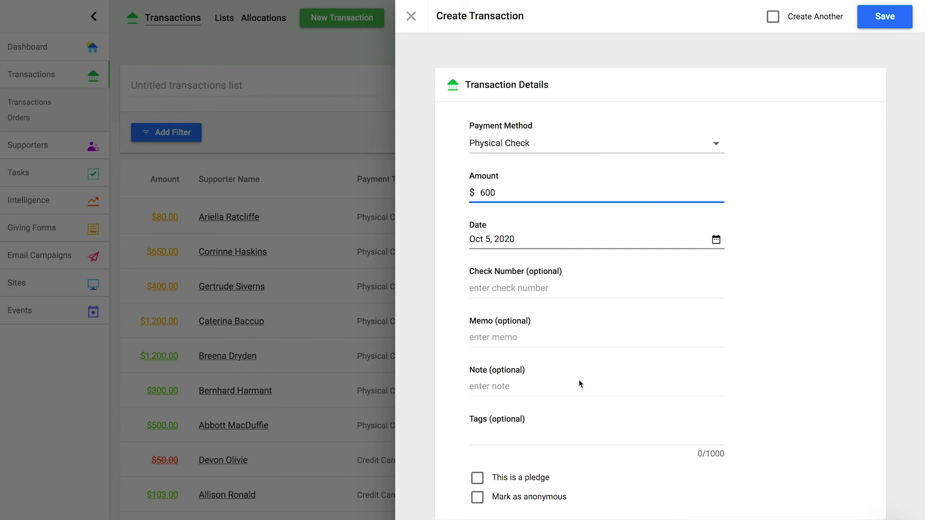
left_click(485, 434)
type("#test")
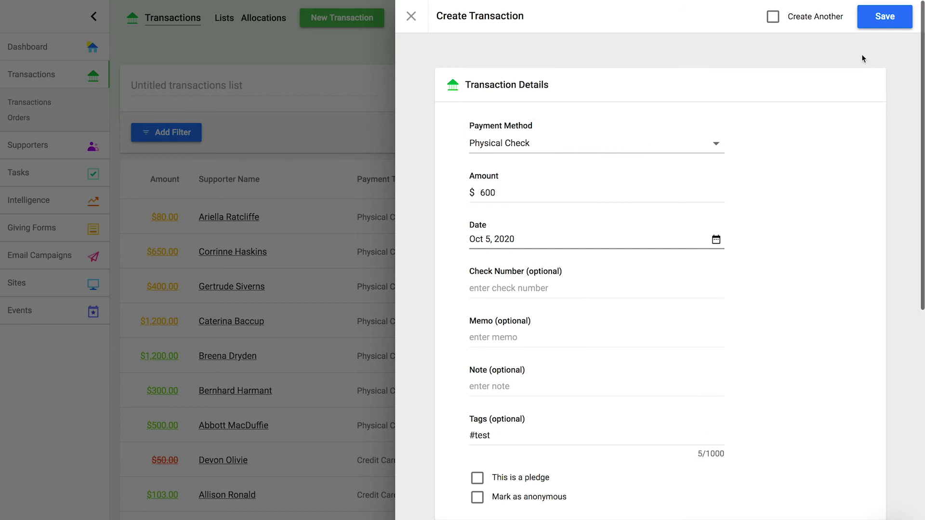
left_click(881, 17)
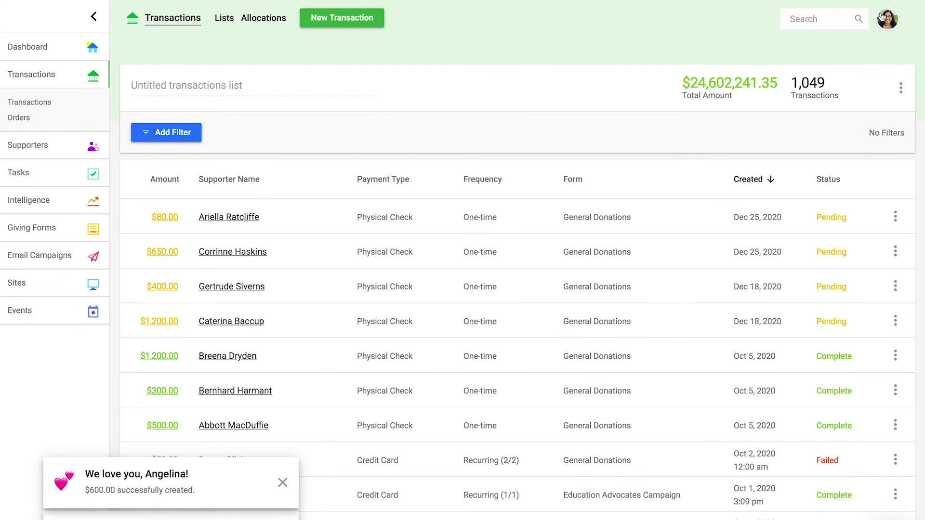
- Go to Tasks, collapse the sidebar, and expand Thank Donations Over $500 to see the $600.00 task
left_click(53, 179)
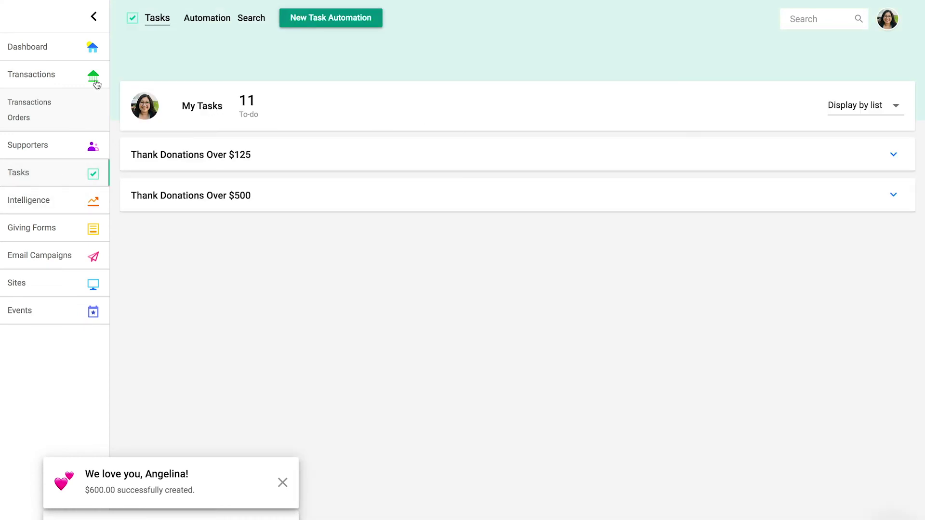
left_click(94, 16)
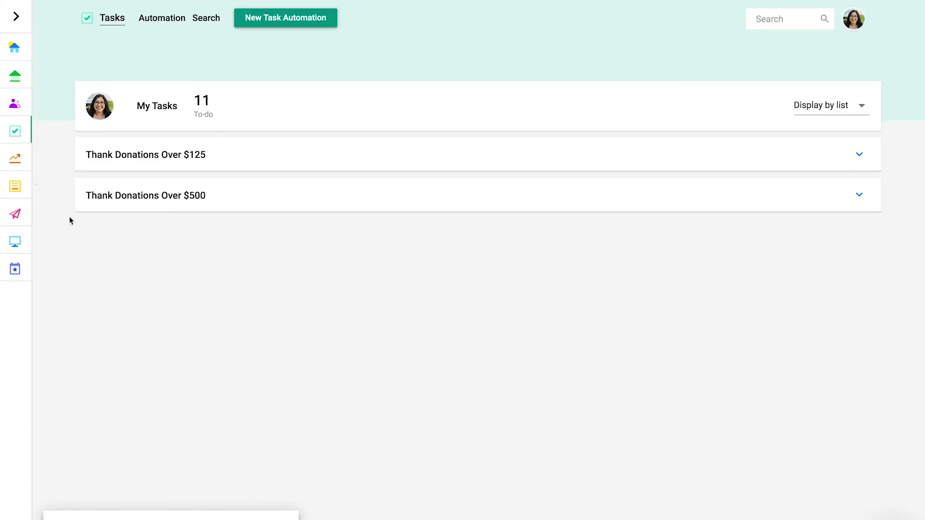
left_click(880, 186)
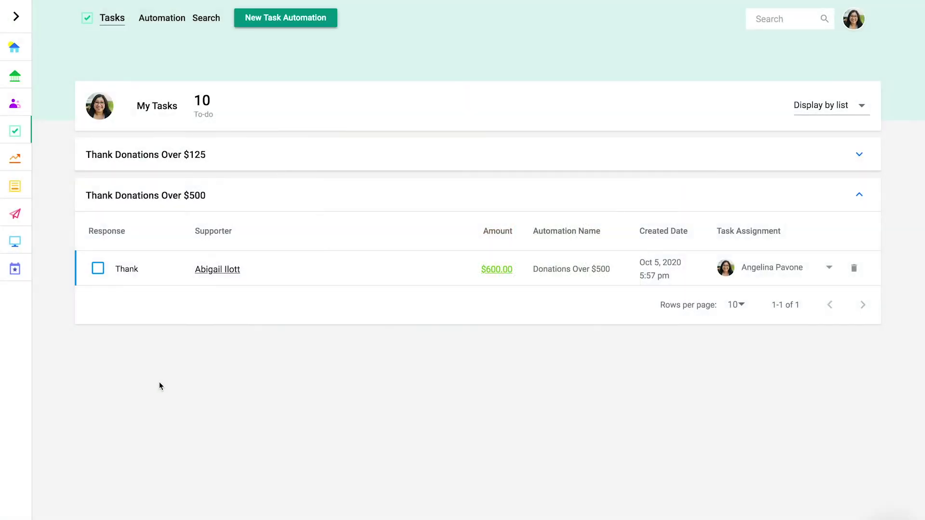
- Open the $600 task's supporter, tick the Thank task under Interactions, and close the record
left_click(203, 271)
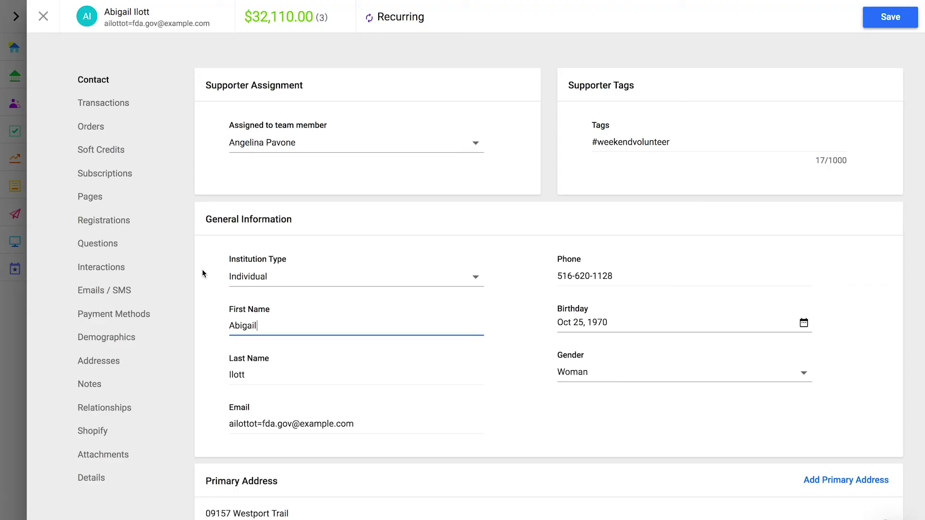
left_click(122, 268)
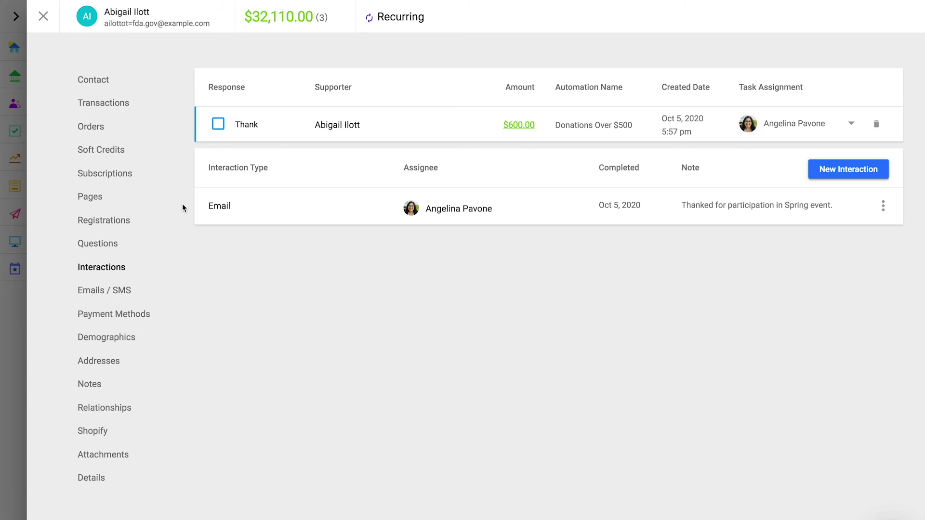
left_click(218, 123)
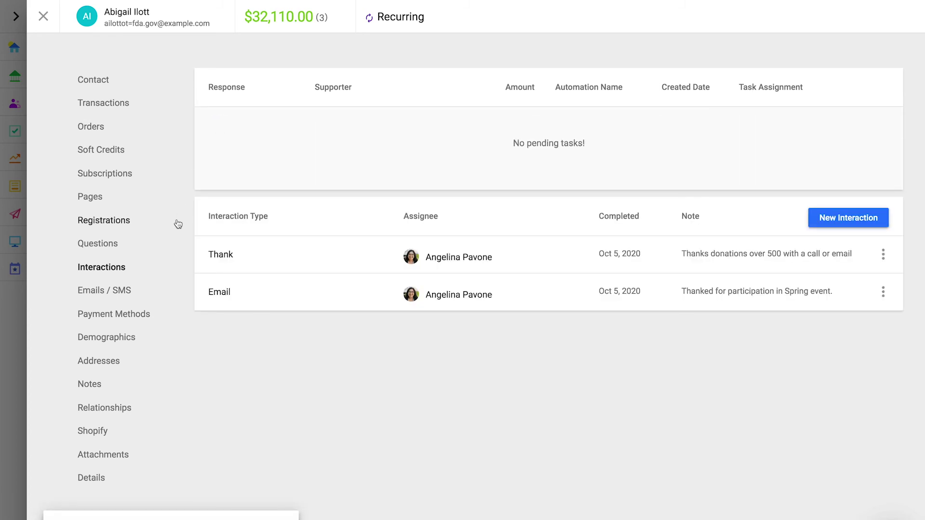
left_click(51, 17)
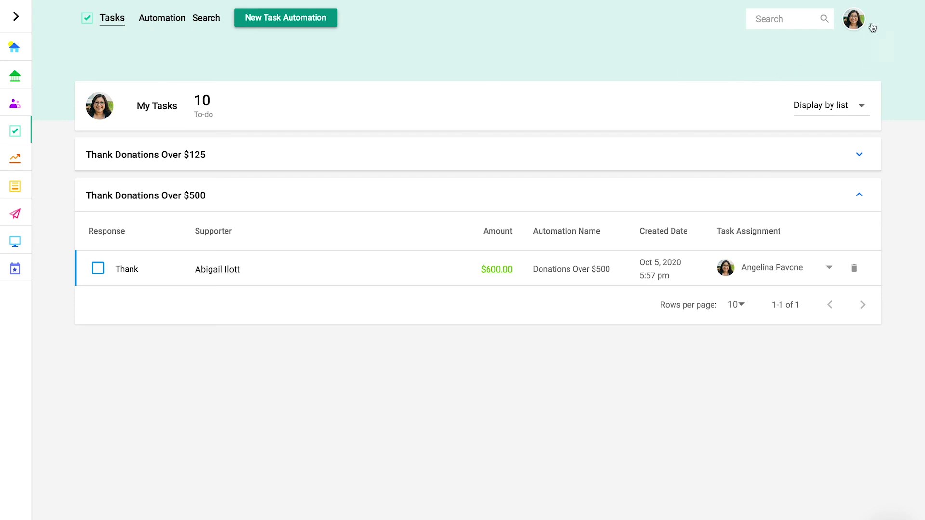
- In profile Settings, tick 'Notify me about every donation' under Email Notification
left_click(855, 21)
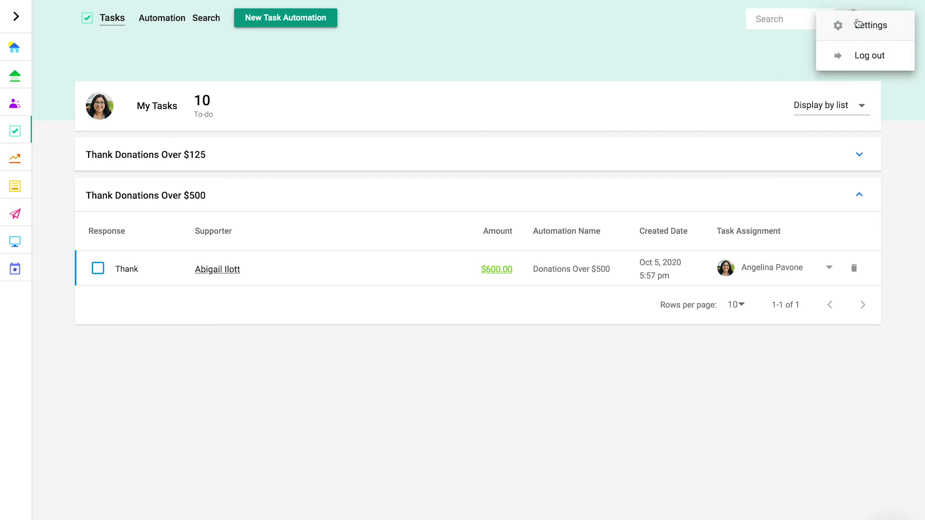
left_click(894, 29)
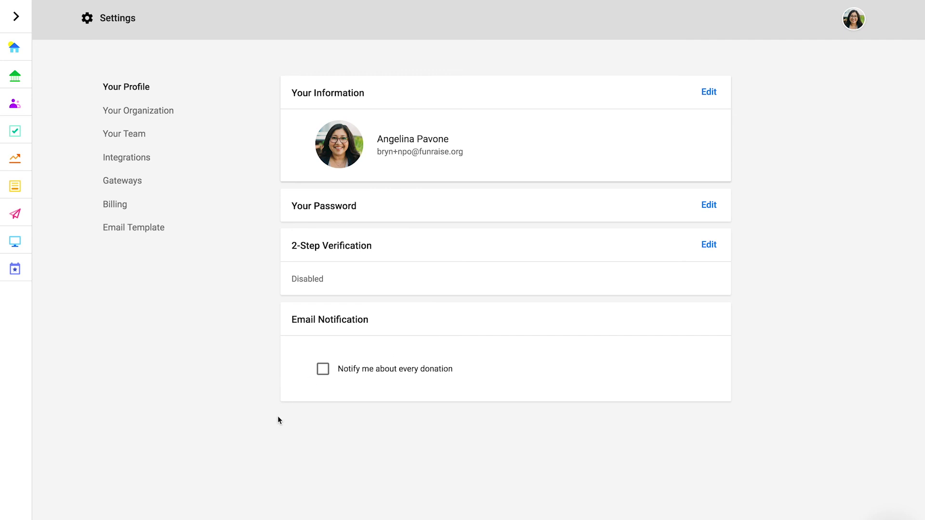
left_click(322, 371)
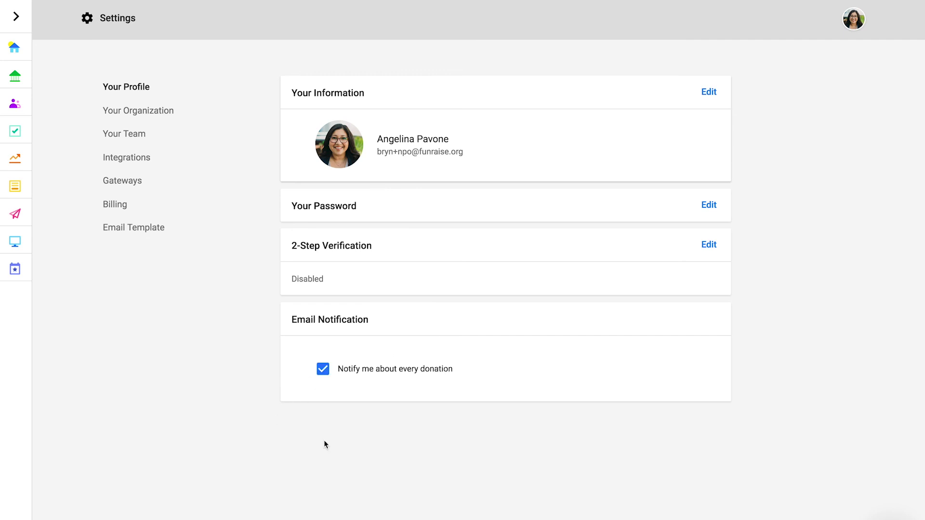